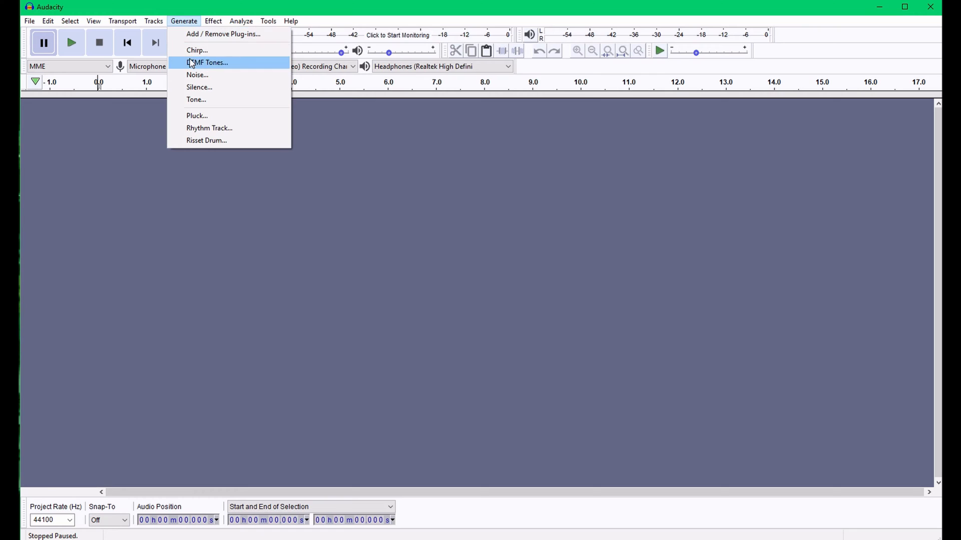
# Generate a sine tone at 172 Hz, amplitude 0.8, lasting 1 h 34 min
pyautogui.click(195, 99)
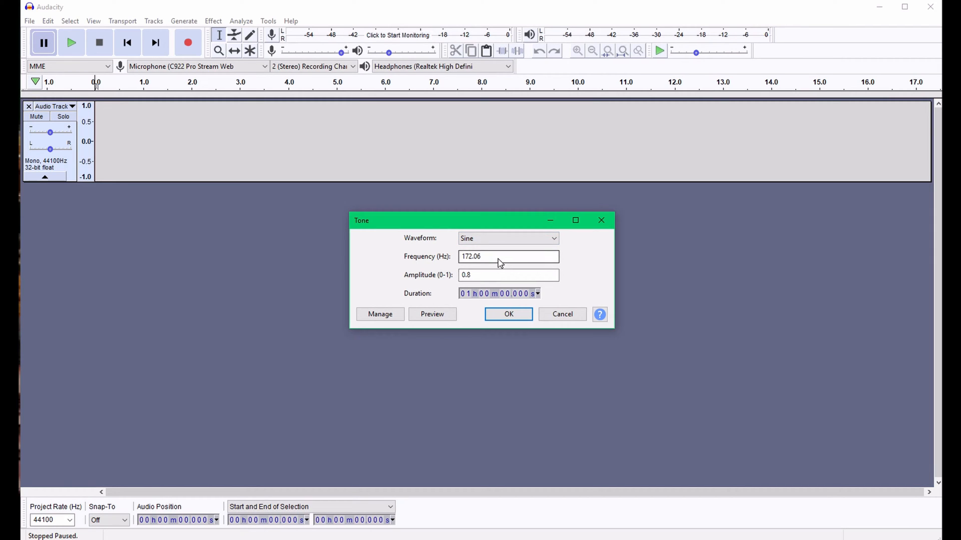
pyautogui.moveTo(500, 260); pyautogui.dragTo(444, 258)
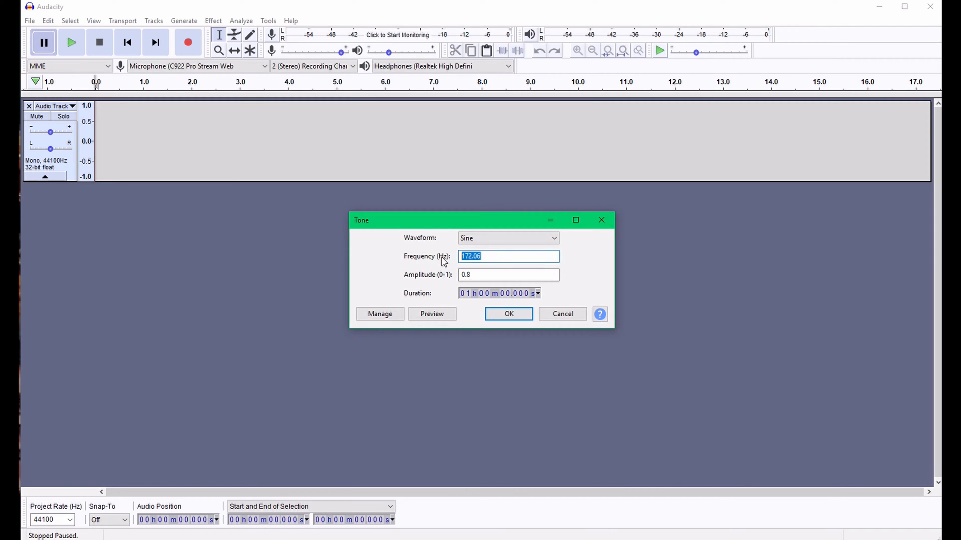
pyautogui.click(504, 265)
pyautogui.moveTo(475, 257); pyautogui.dragTo(501, 258)
pyautogui.click(486, 296)
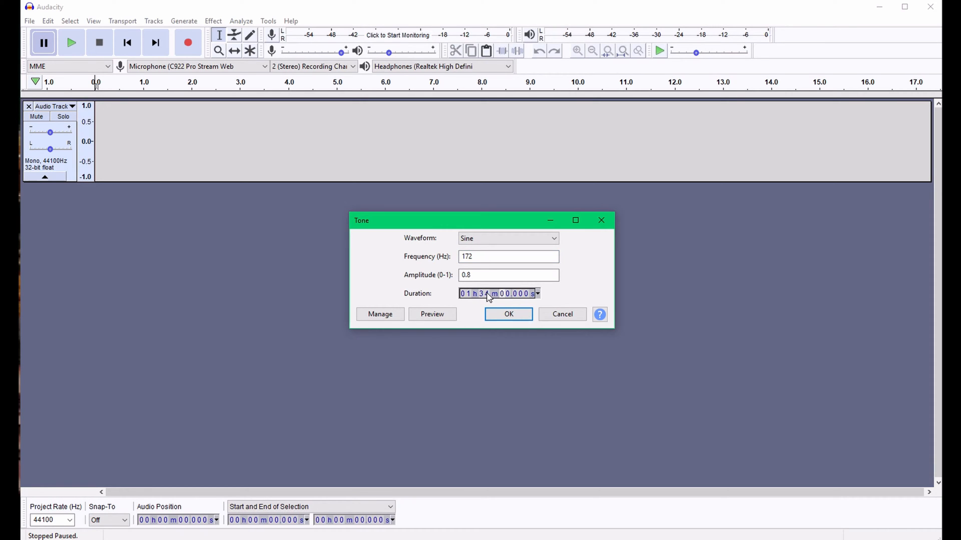
pyautogui.click(509, 317)
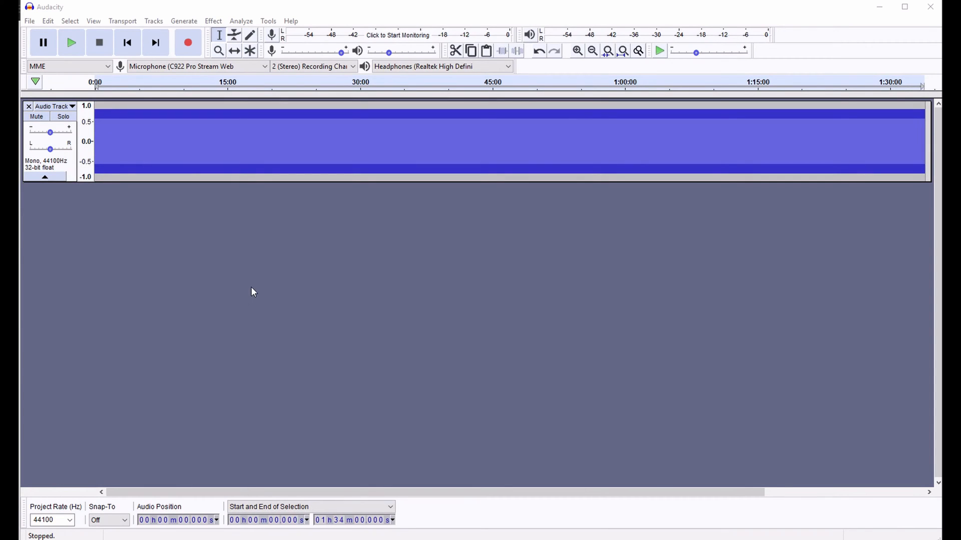
# Add a new mono track below the first tone track and place the cursor at its start
pyautogui.click(155, 23)
pyautogui.moveTo(233, 36)
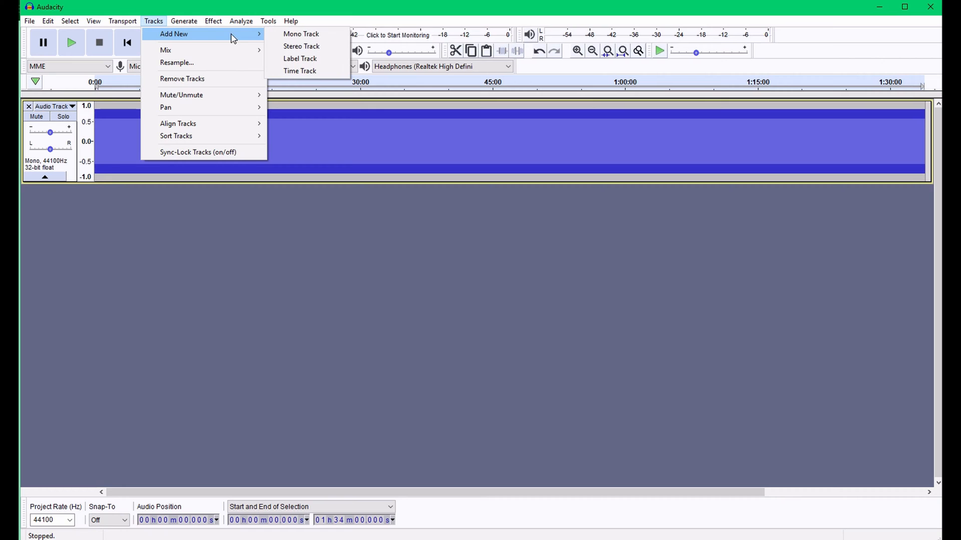
pyautogui.click(294, 34)
pyautogui.click(151, 226)
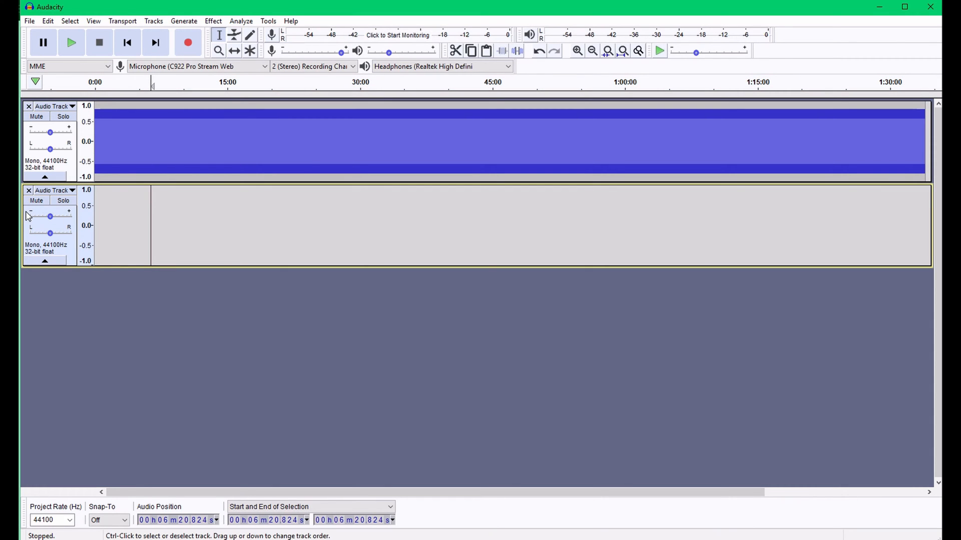
pyautogui.click(95, 215)
# Generate a second sine tone at 177 Hz lasting 1 h 34 min in the new track, checking the frequency on the binaural beats web page
pyautogui.click(213, 21)
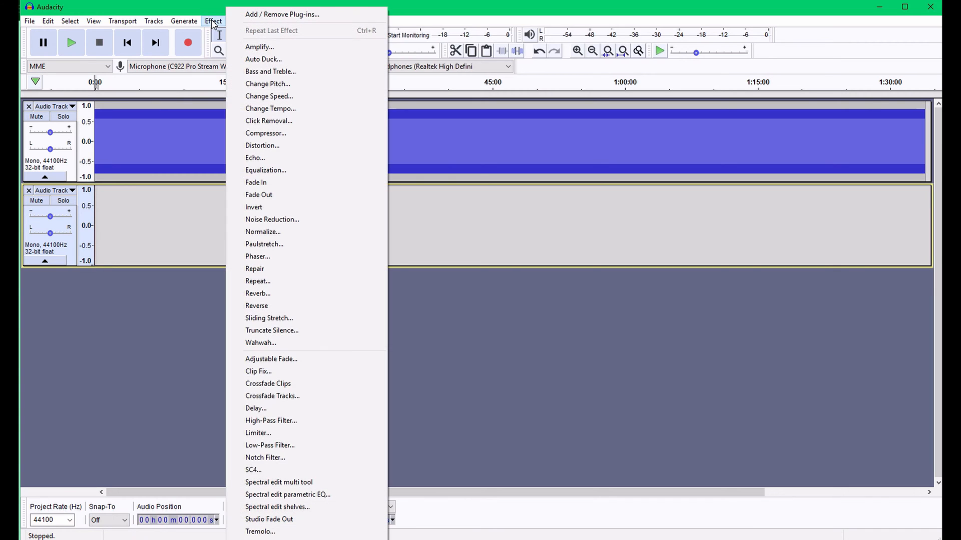
pyautogui.moveTo(183, 21)
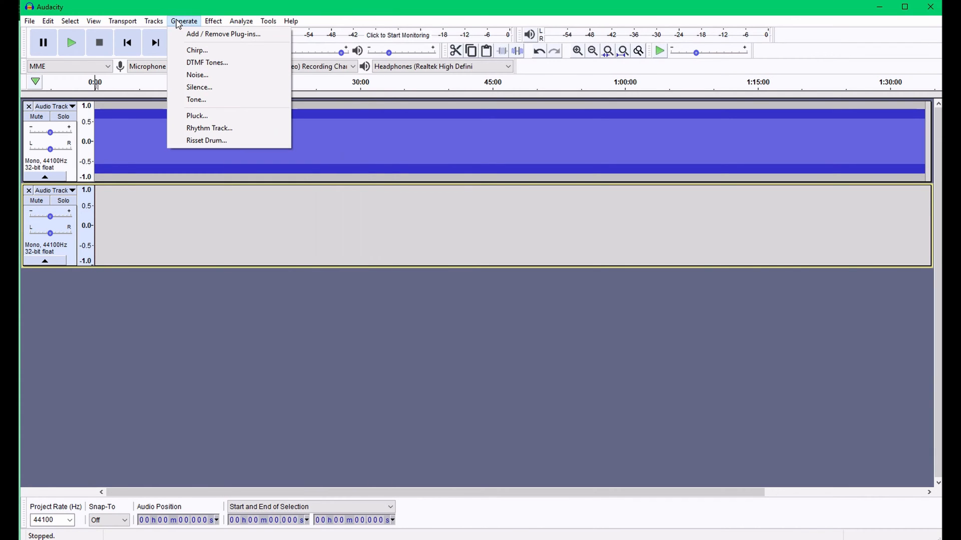
pyautogui.click(202, 100)
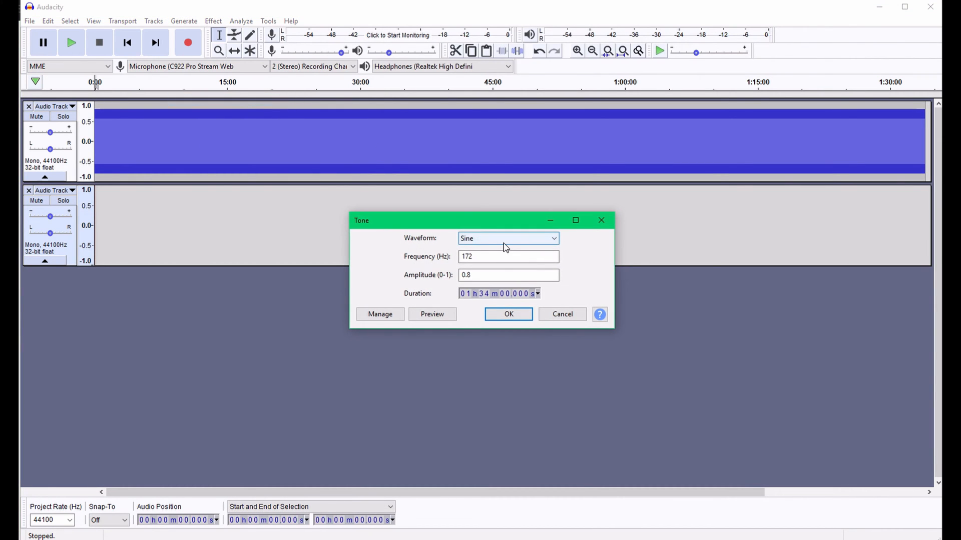
pyautogui.click(475, 259)
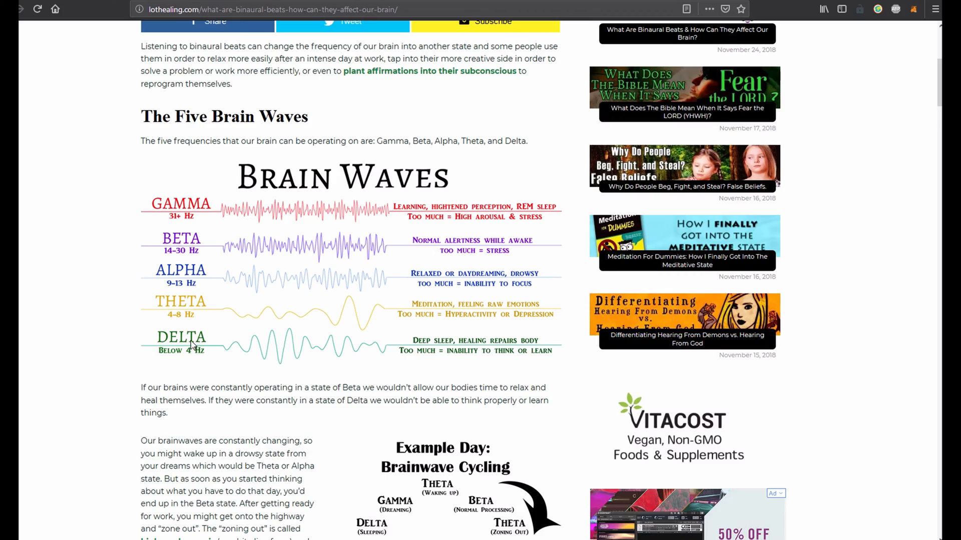
pyautogui.scroll(6, 306, 338)
pyautogui.scroll(-20, 305, 338)
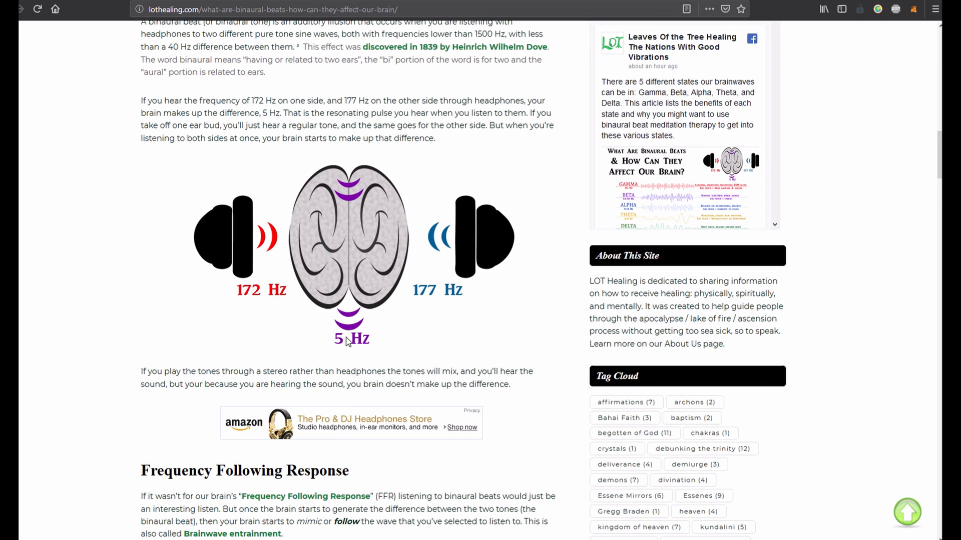
pyautogui.scroll(15, 348, 343)
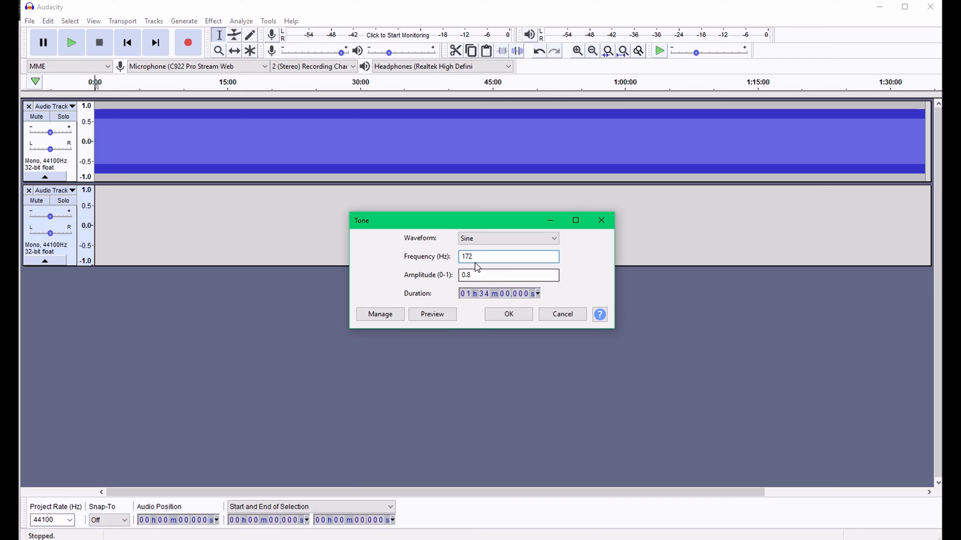
pyautogui.click(471, 259)
pyautogui.moveTo(470, 258); pyautogui.dragTo(480, 258)
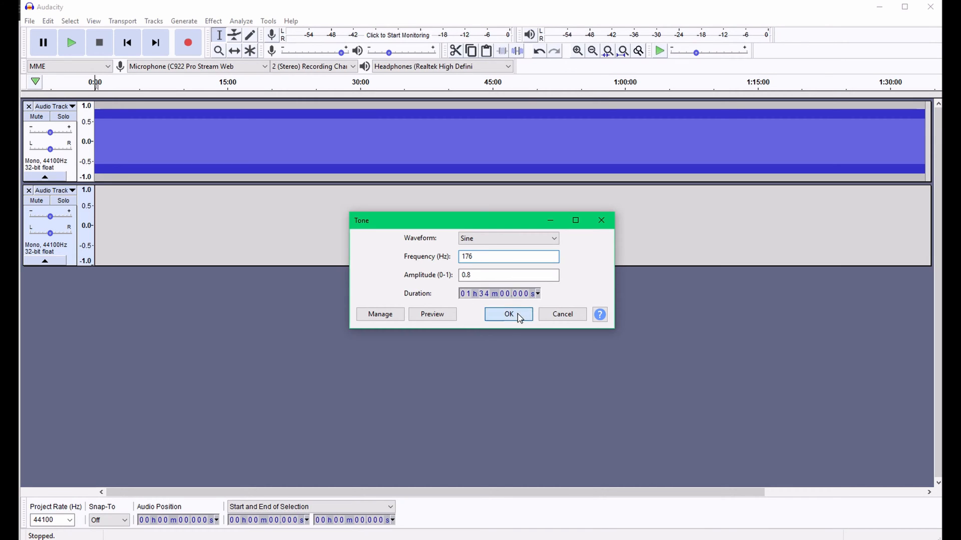
pyautogui.click(508, 313)
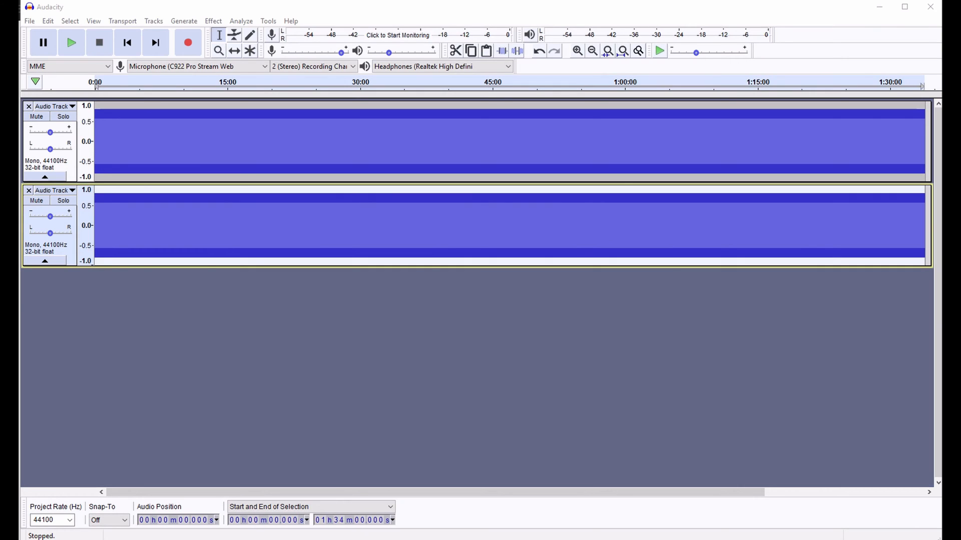
# Pan the first track fully left and the second track fully right
pyautogui.click(50, 151)
pyautogui.moveTo(50, 151); pyautogui.dragTo(22, 152)
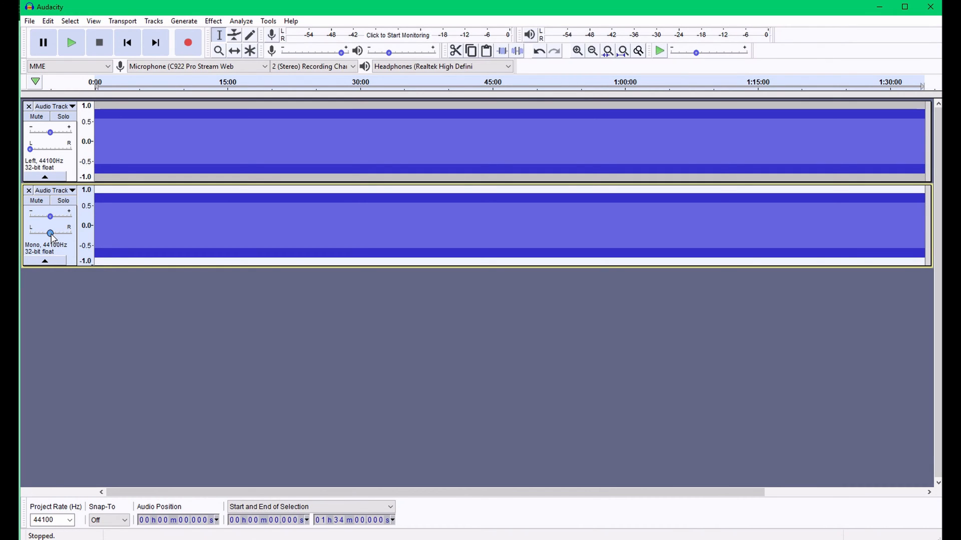
pyautogui.moveTo(51, 233); pyautogui.dragTo(100, 240)
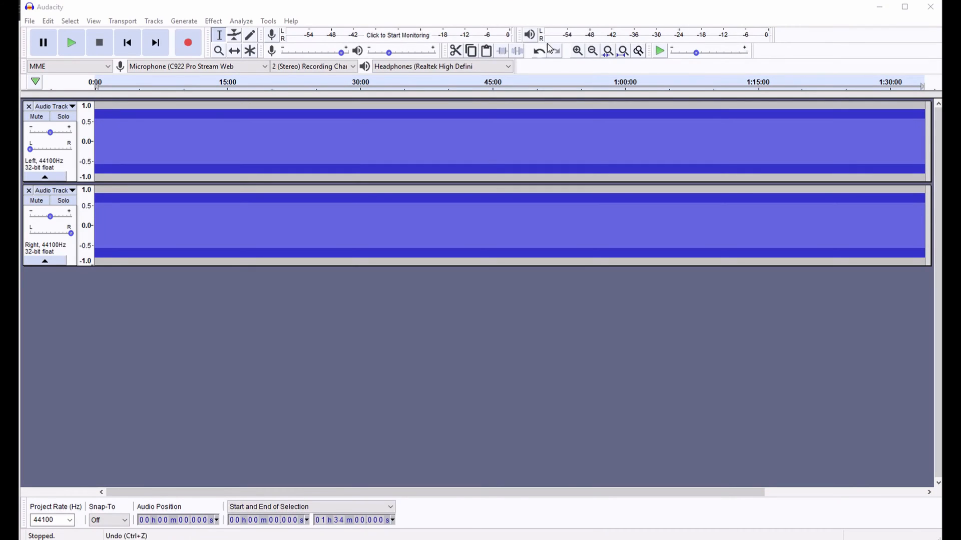
# Apply a Fade In to the first 37 seconds or so of the first track
pyautogui.click(577, 52)
pyautogui.click(577, 52)
pyautogui.click(577, 52)
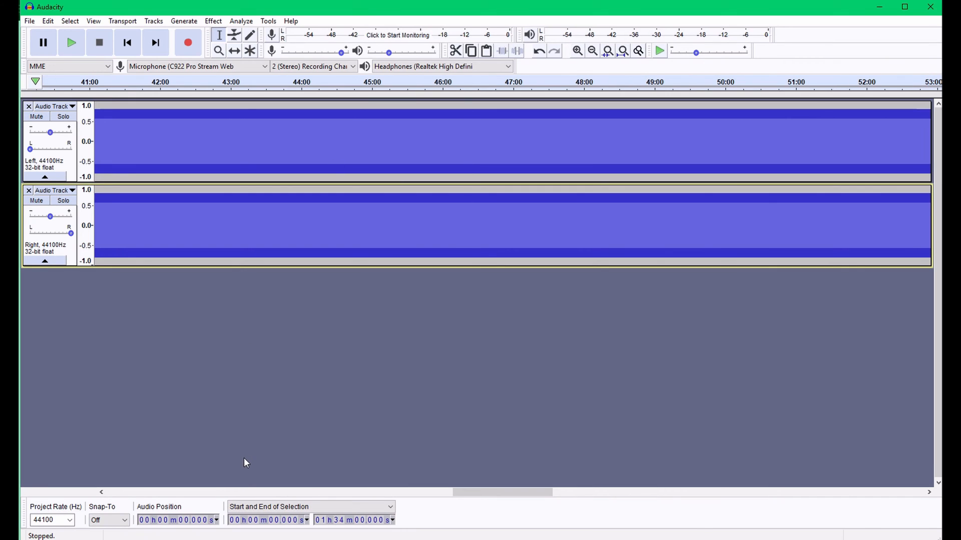
pyautogui.moveTo(496, 493); pyautogui.dragTo(103, 495)
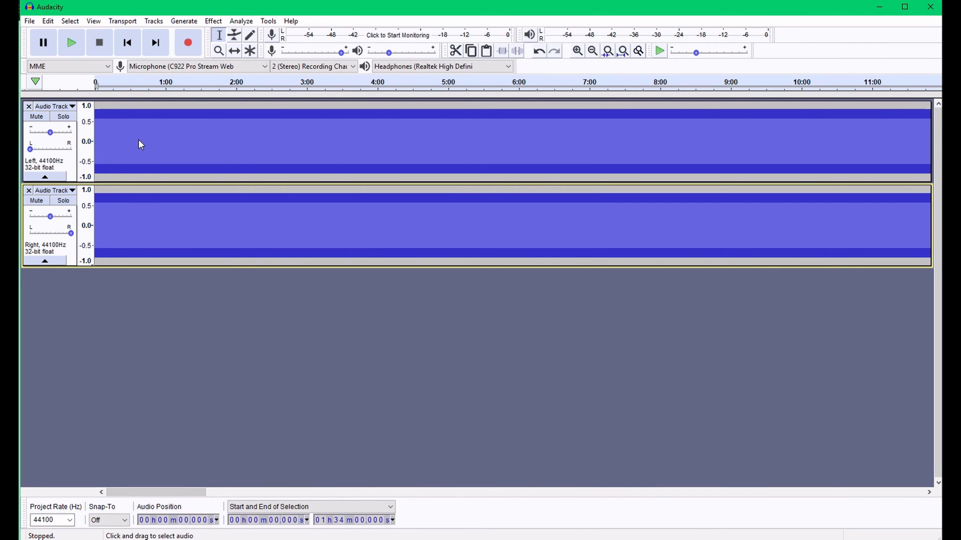
pyautogui.moveTo(139, 139); pyautogui.dragTo(82, 150)
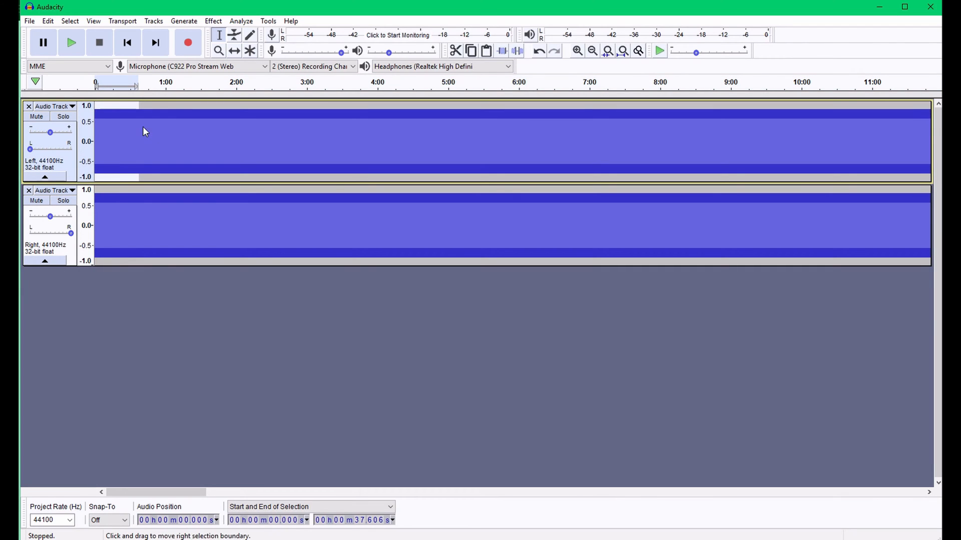
pyautogui.click(215, 22)
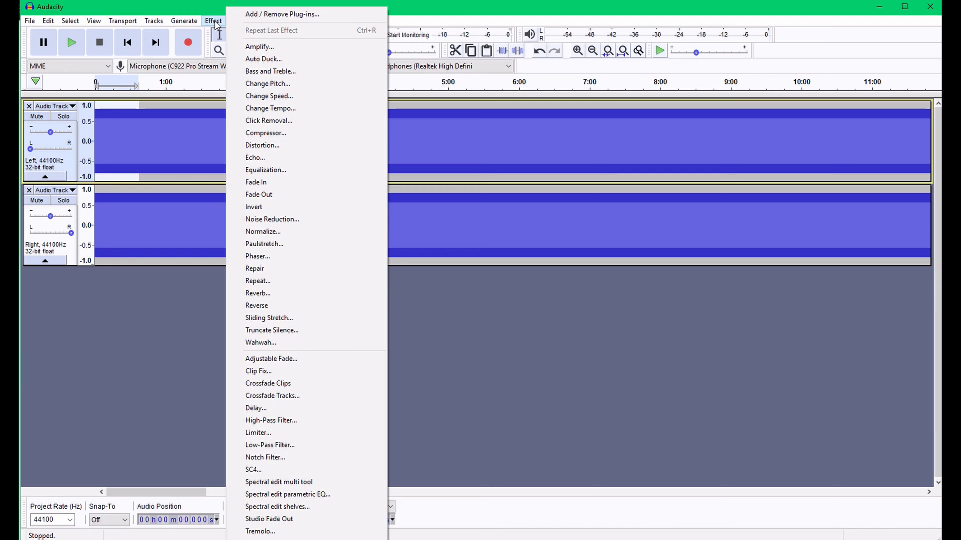
pyautogui.click(263, 186)
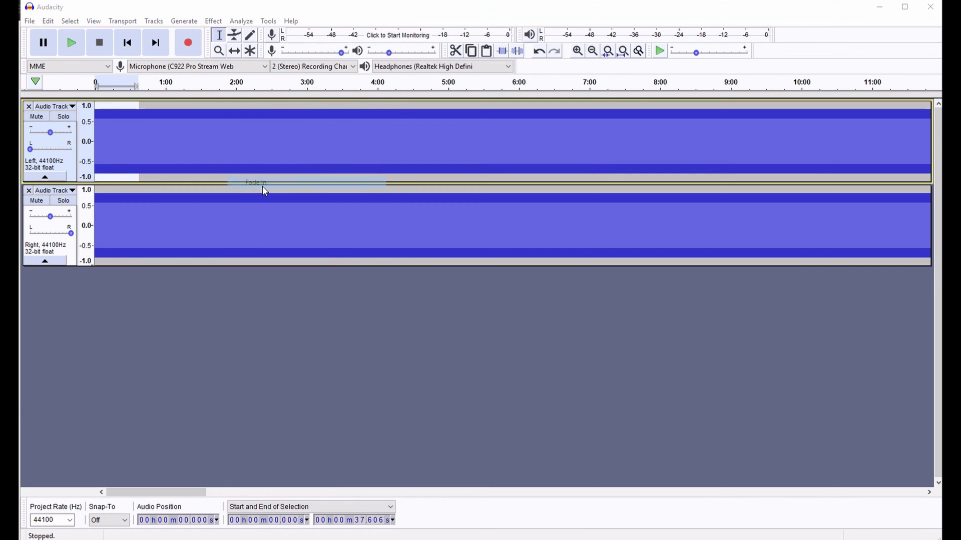
# Apply the same Fade In to the start of the second track
pyautogui.click(139, 210)
pyautogui.click(213, 21)
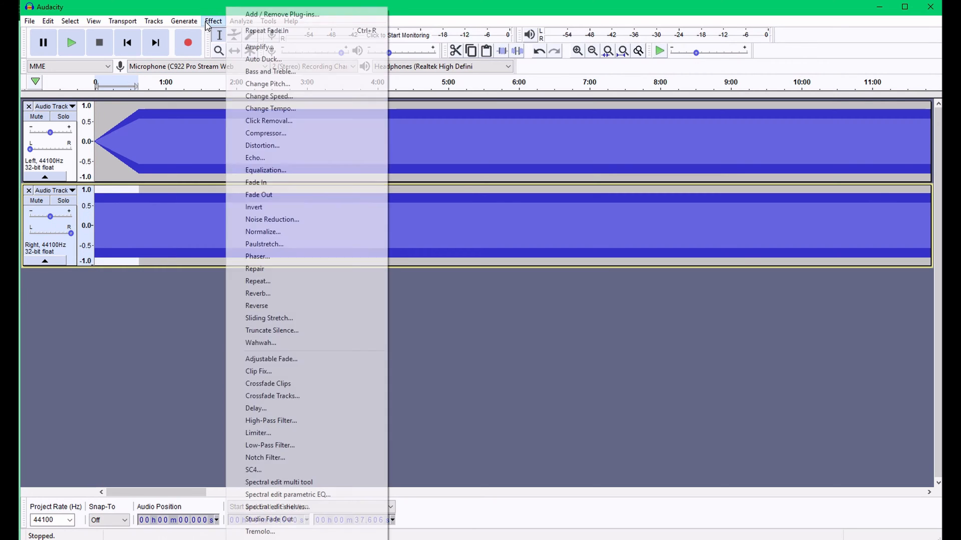
pyautogui.click(265, 186)
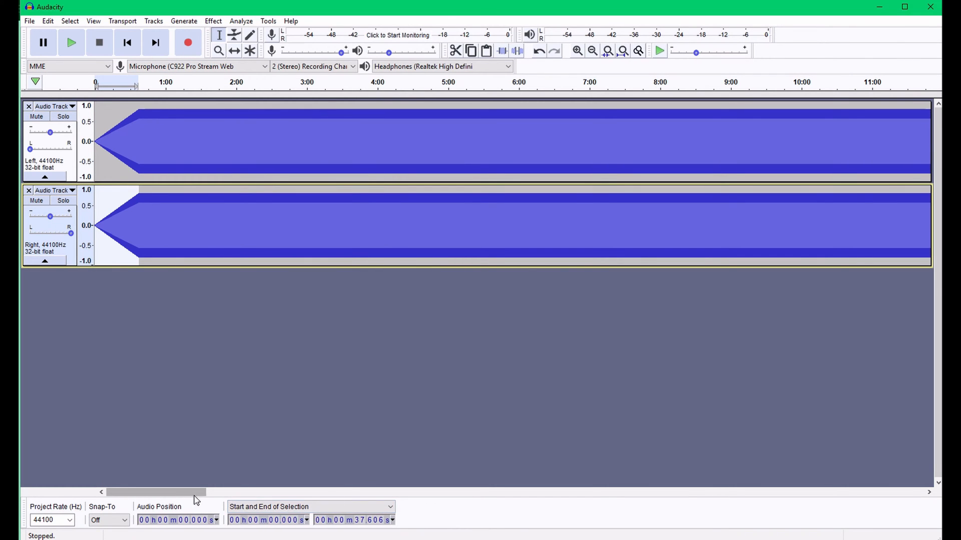
# Apply a Fade Out to the last minute or so of the first track
pyautogui.moveTo(179, 493); pyautogui.dragTo(926, 506)
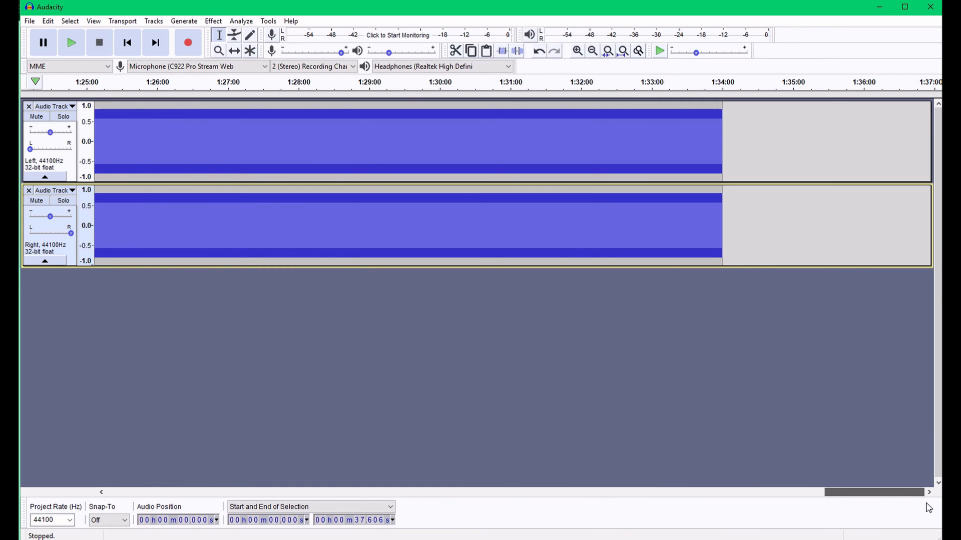
pyautogui.moveTo(659, 153); pyautogui.dragTo(722, 151)
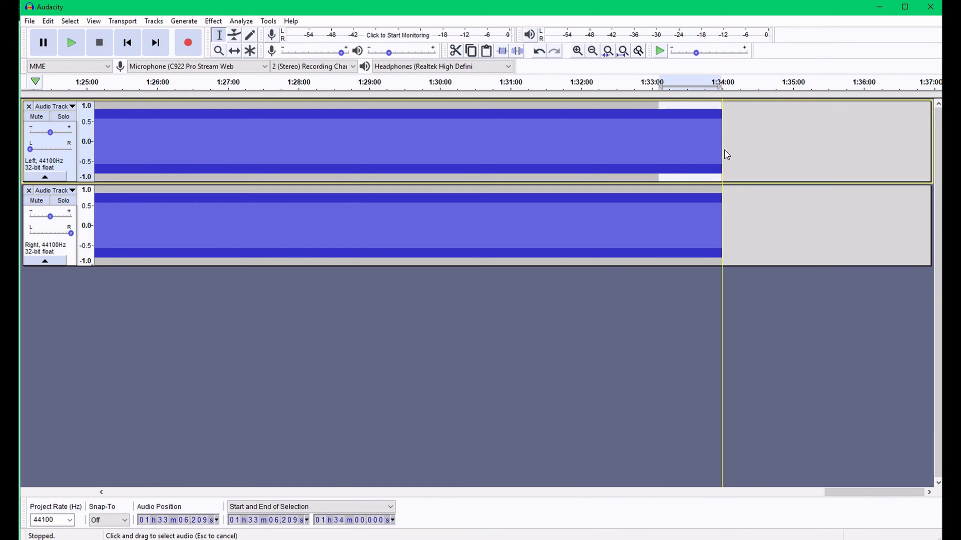
pyautogui.click(213, 21)
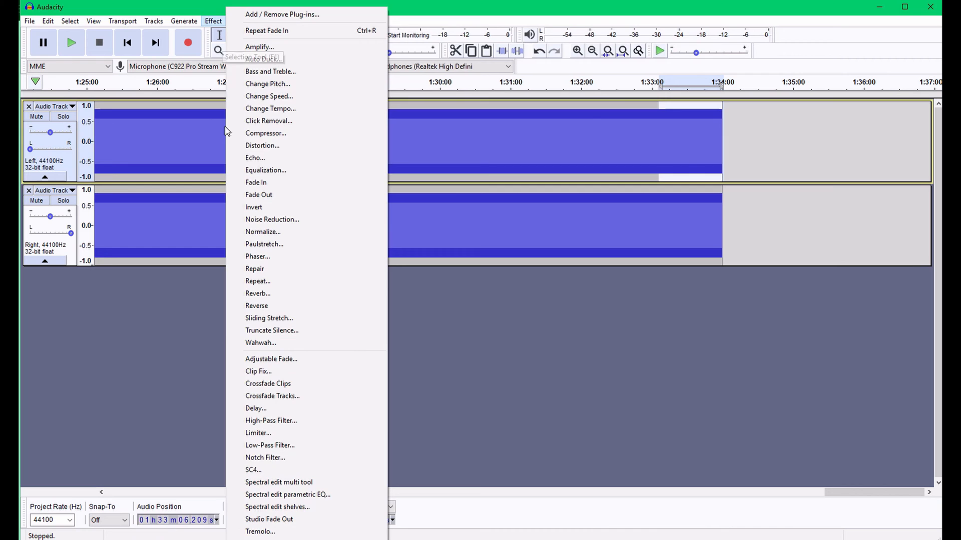
pyautogui.click(265, 195)
# Apply a Fade Out to the last minute or so of the second track
pyautogui.moveTo(660, 225); pyautogui.dragTo(732, 226)
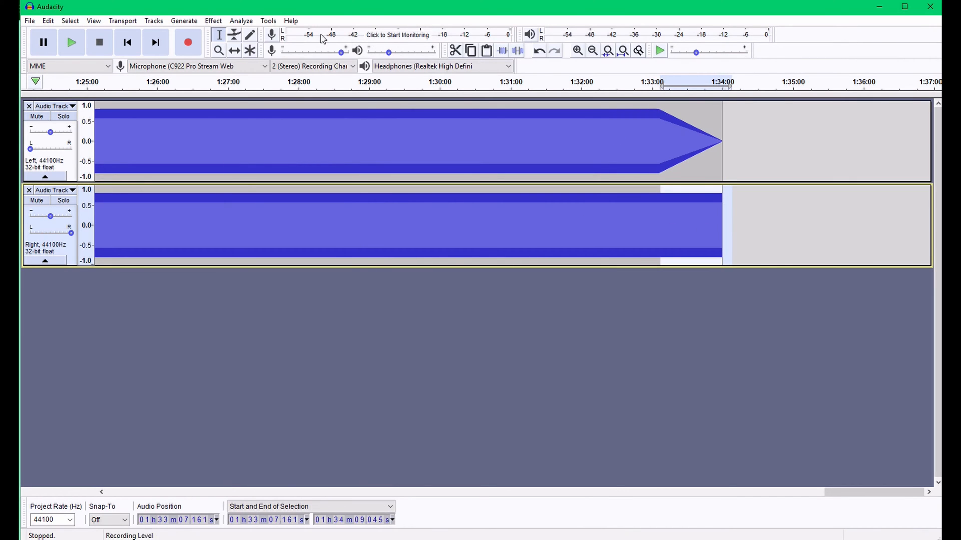
pyautogui.click(213, 21)
pyautogui.click(266, 195)
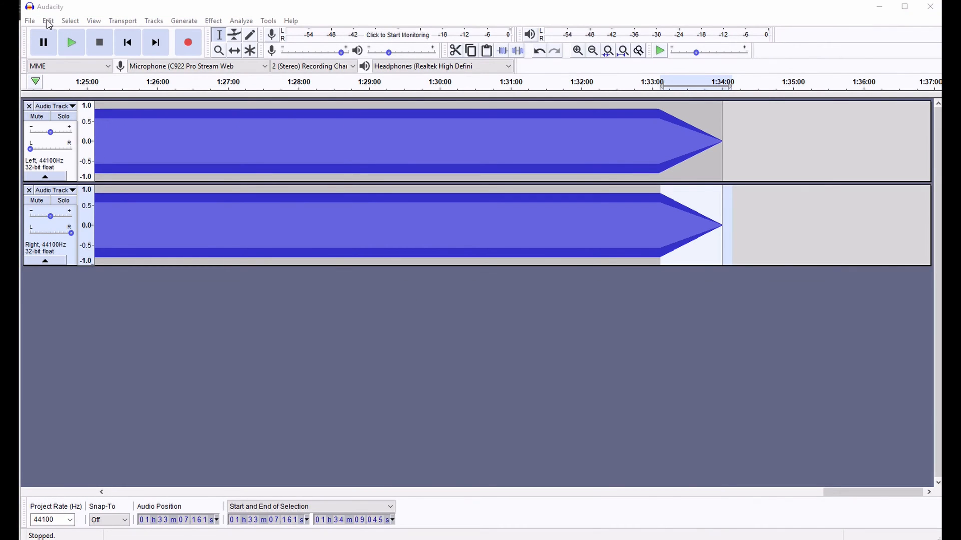
# Export the audio as WAV, replacing untitled.wav in the binauralhowto folder, and accept the empty metadata tags
pyautogui.click(30, 21)
pyautogui.moveTo(56, 101)
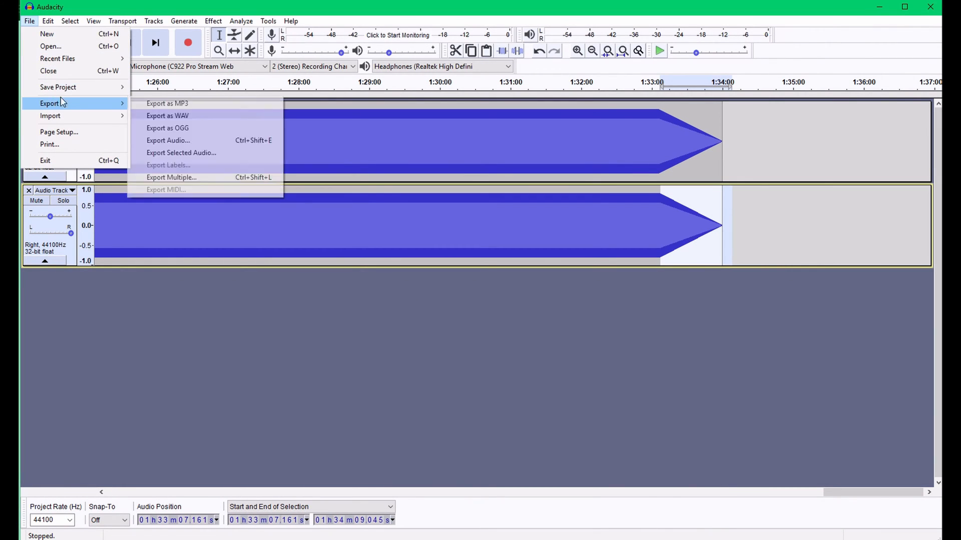
pyautogui.click(212, 117)
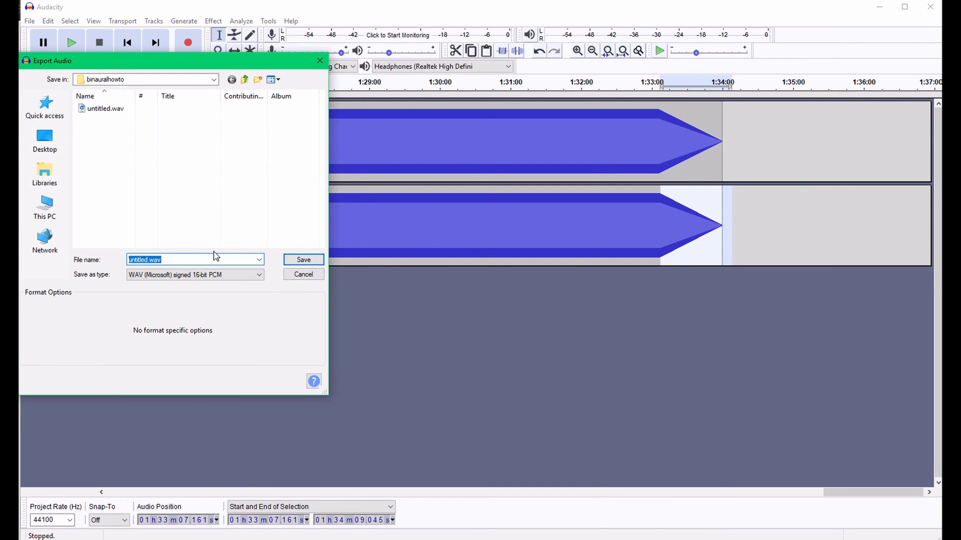
pyautogui.doubleClick(105, 108)
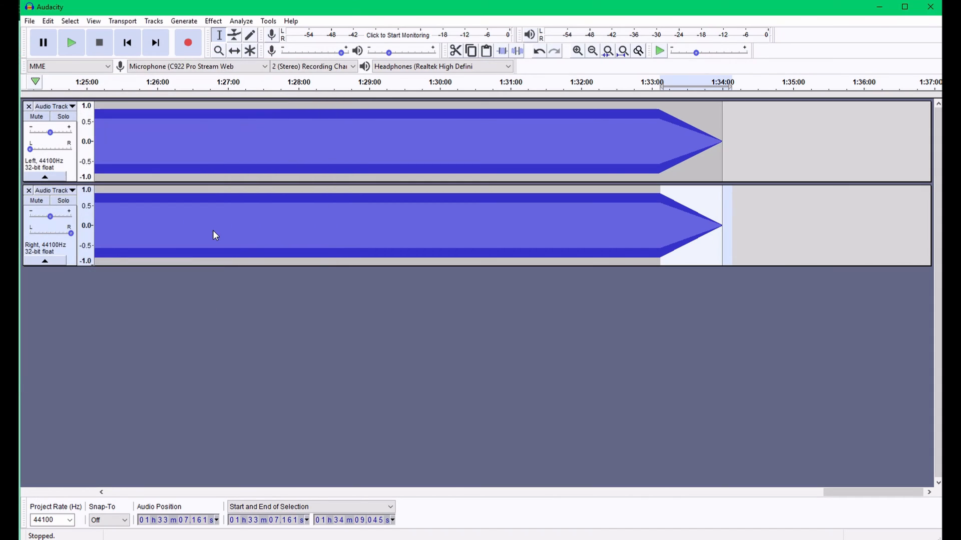
pyautogui.click(570, 277)
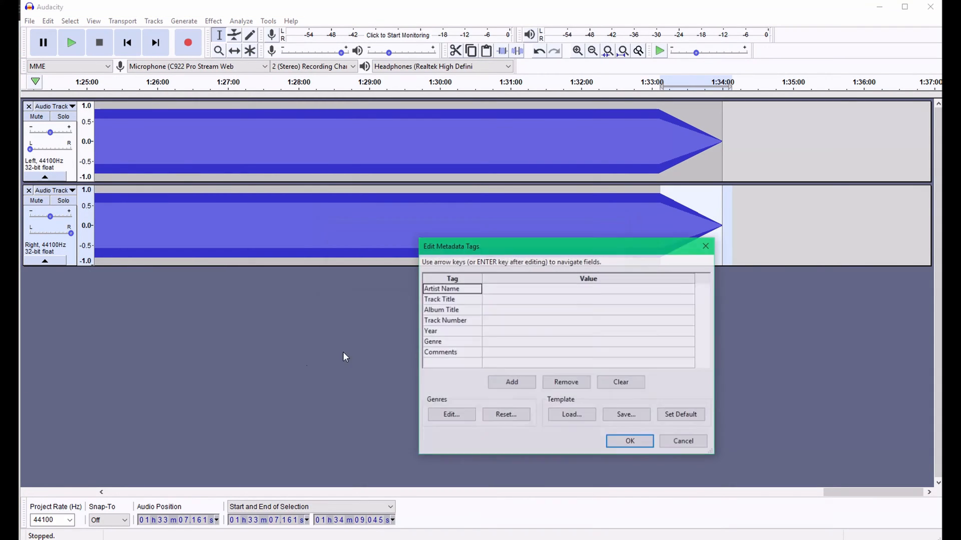
pyautogui.click(630, 442)
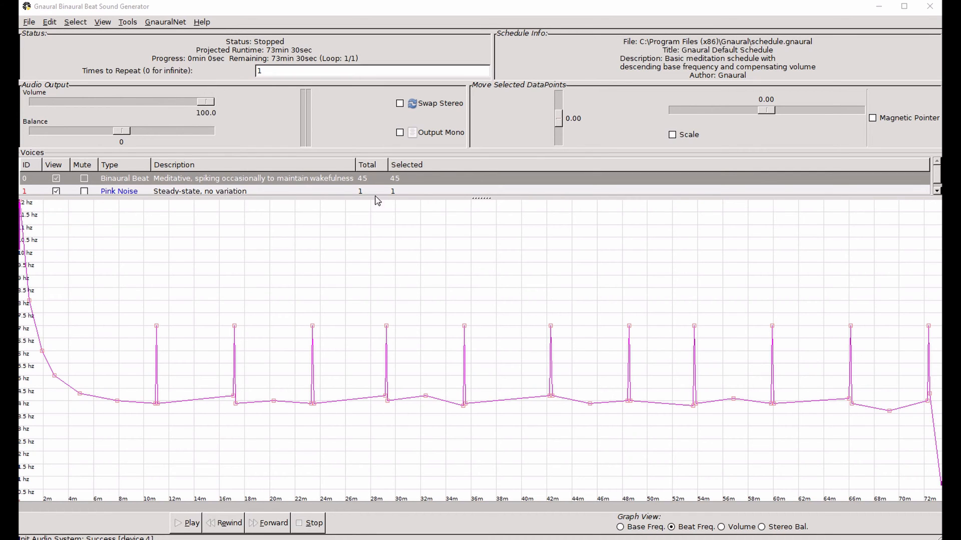
# Delete the Pink Noise voice from the schedule
pyautogui.moveTo(482, 203); pyautogui.dragTo(483, 227)
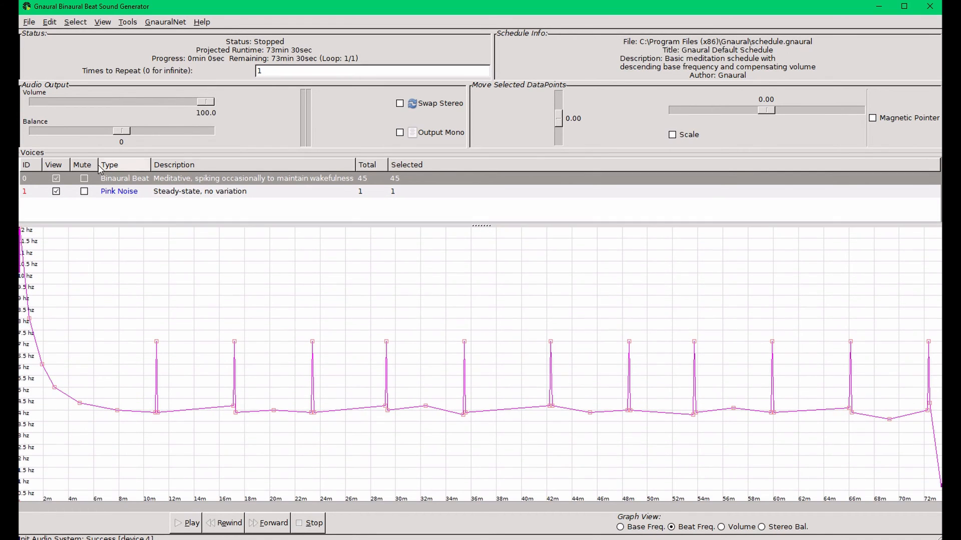
pyautogui.click(256, 196)
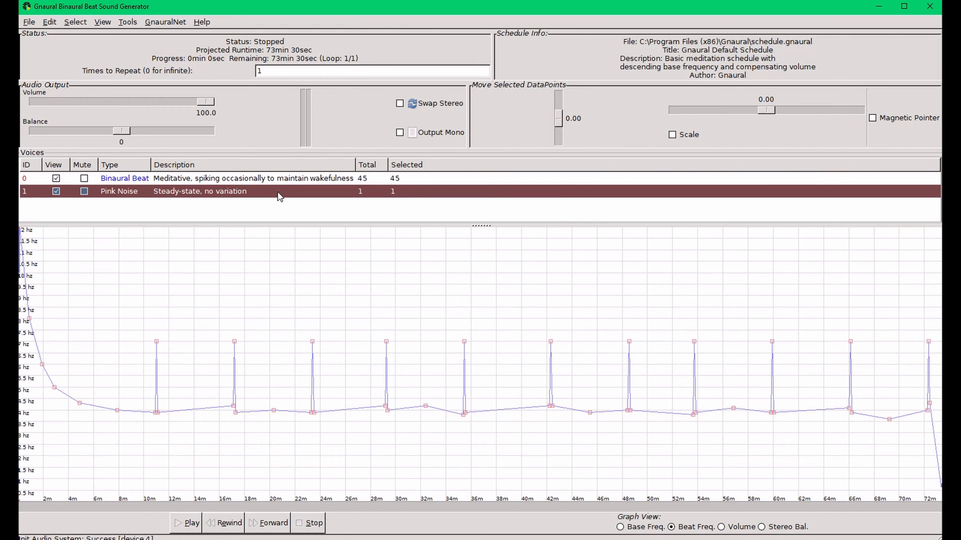
pyautogui.click(49, 22)
pyautogui.moveTo(92, 71)
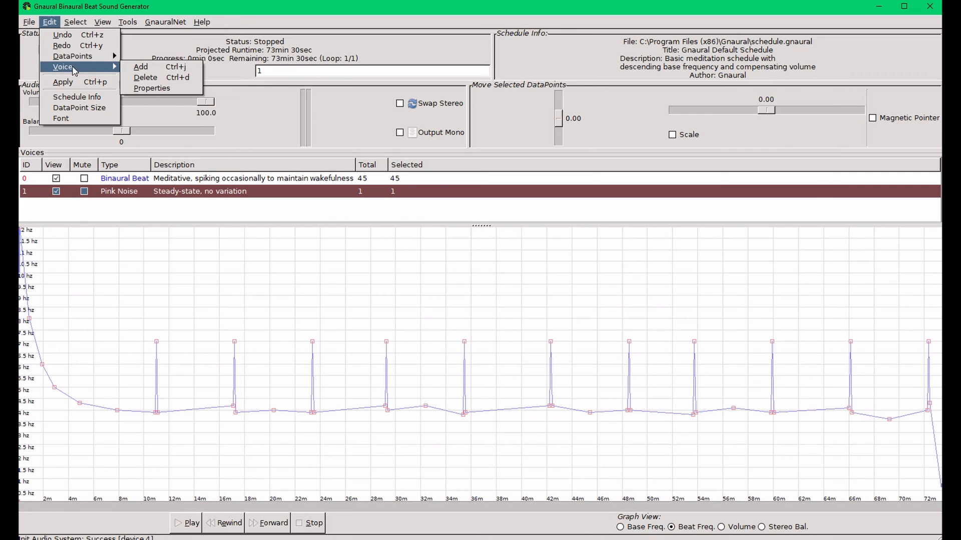
pyautogui.click(150, 78)
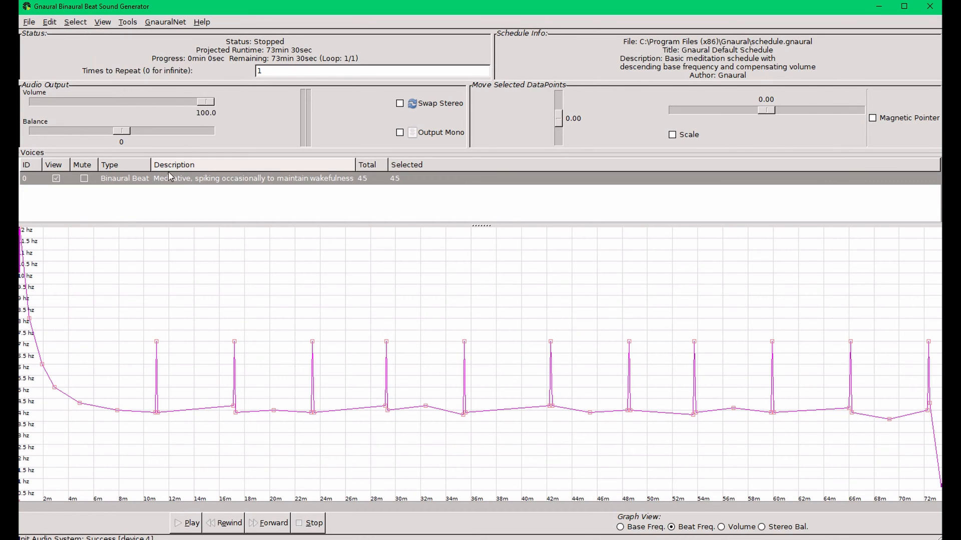
# Open the binaural beat voice's properties and review the available voice types, then close the dialog
pyautogui.click(52, 24)
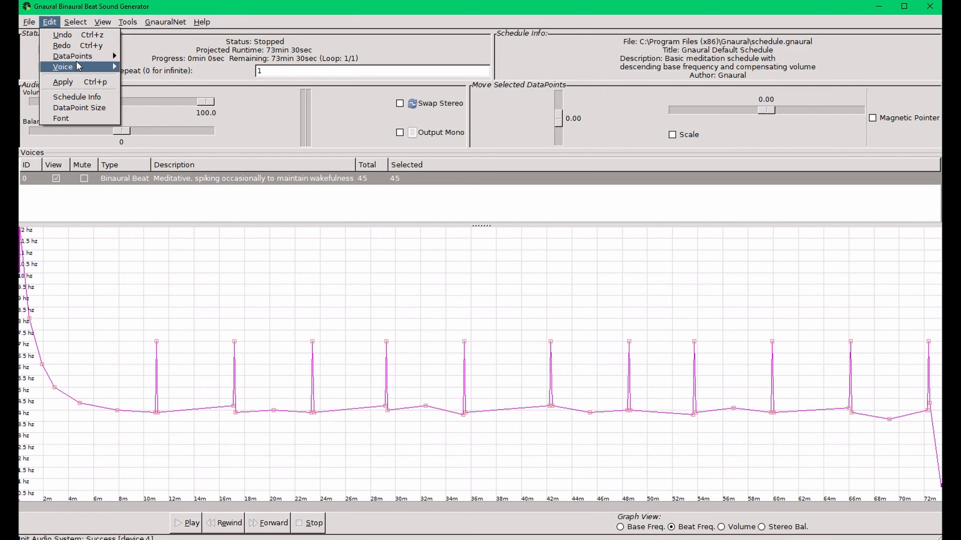
pyautogui.moveTo(92, 69)
pyautogui.click(129, 69)
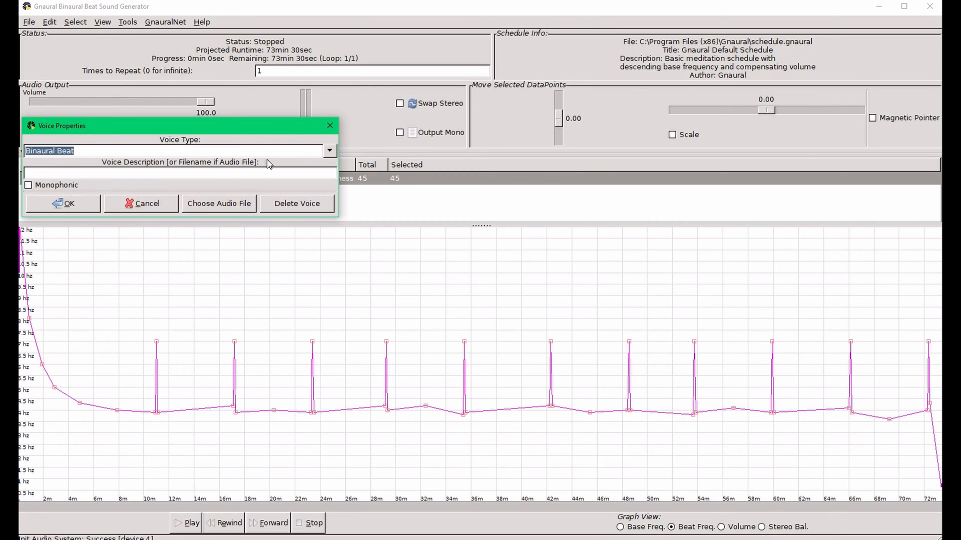
pyautogui.click(324, 152)
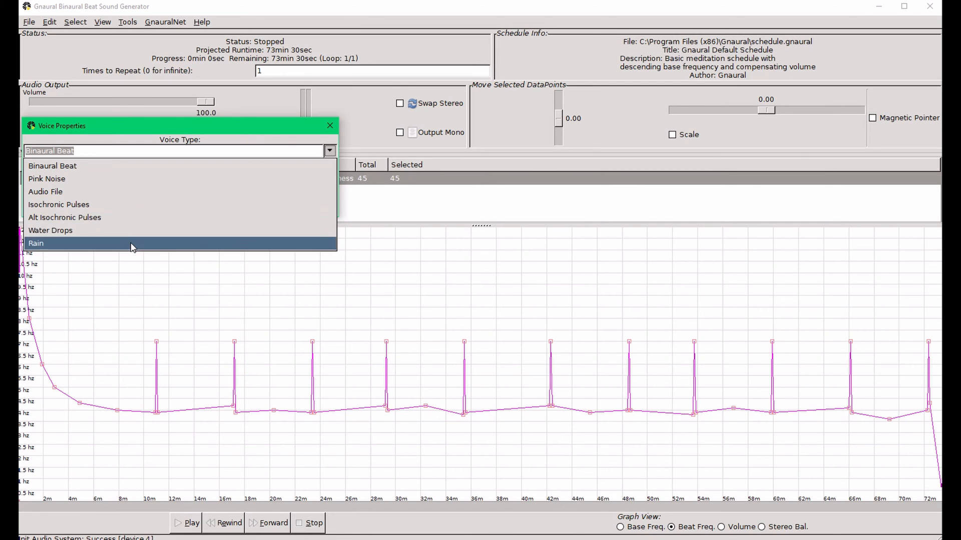
pyautogui.click(330, 125)
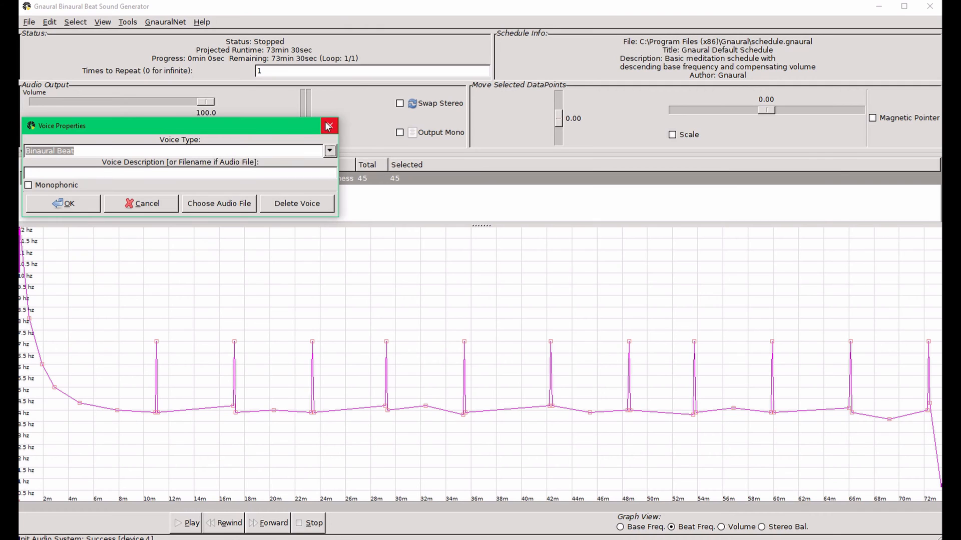
pyautogui.click(333, 125)
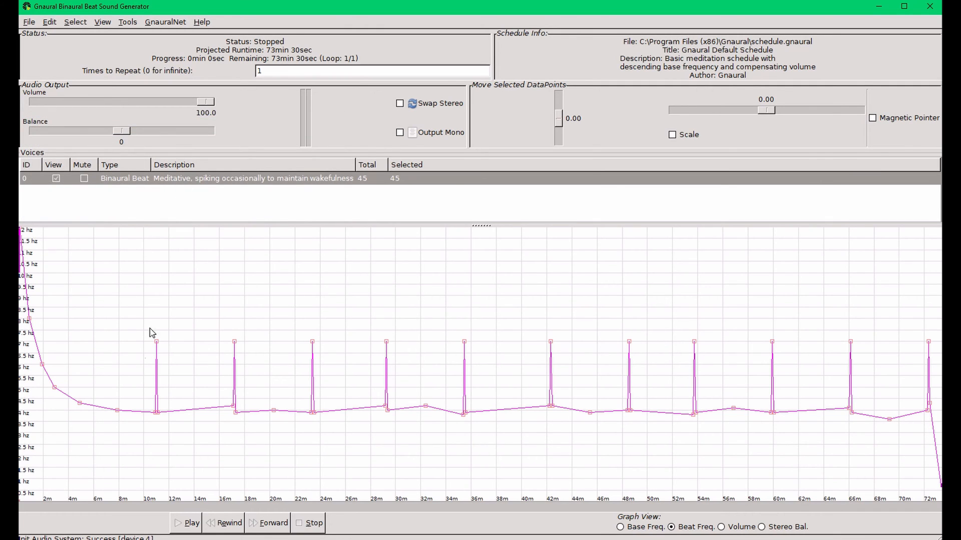
# Delete the beat-frequency spikes between about 10 and 28 minutes from the graph
pyautogui.click(142, 413)
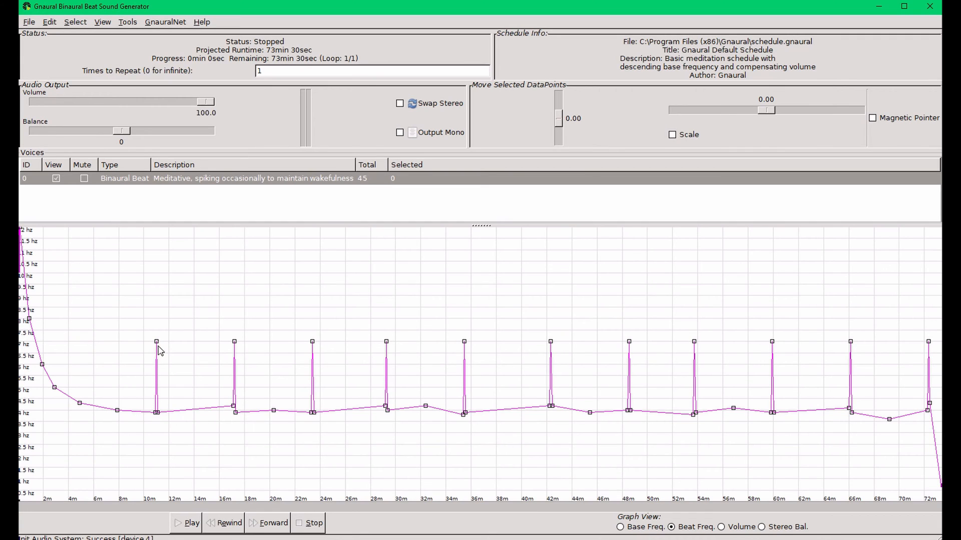
pyautogui.moveTo(157, 342); pyautogui.dragTo(190, 413)
pyautogui.click(234, 341)
pyautogui.press('Delete')
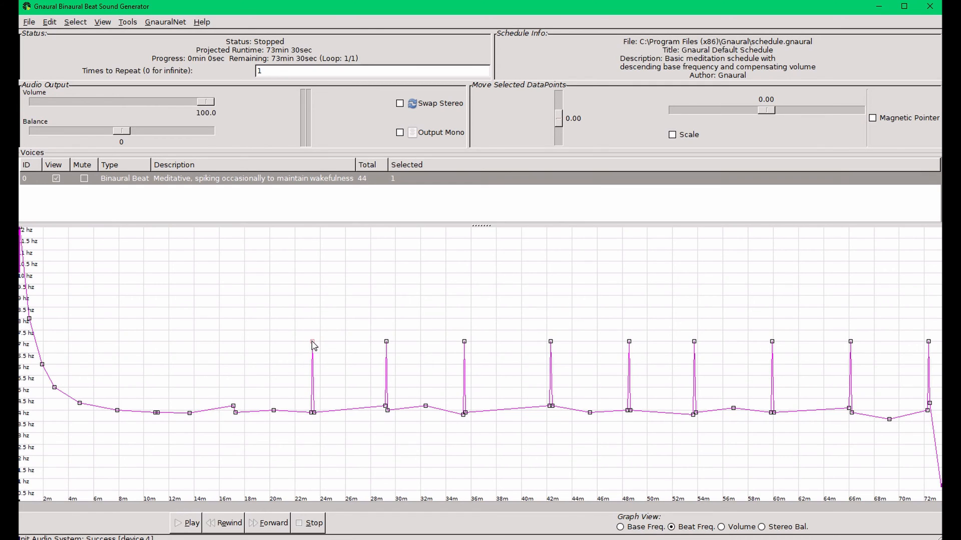
pyautogui.press('Delete')
pyautogui.press('Delete')
# Cut and delete the beat-frequency spikes at about 35, 42 and 48 minutes
pyautogui.click(52, 24)
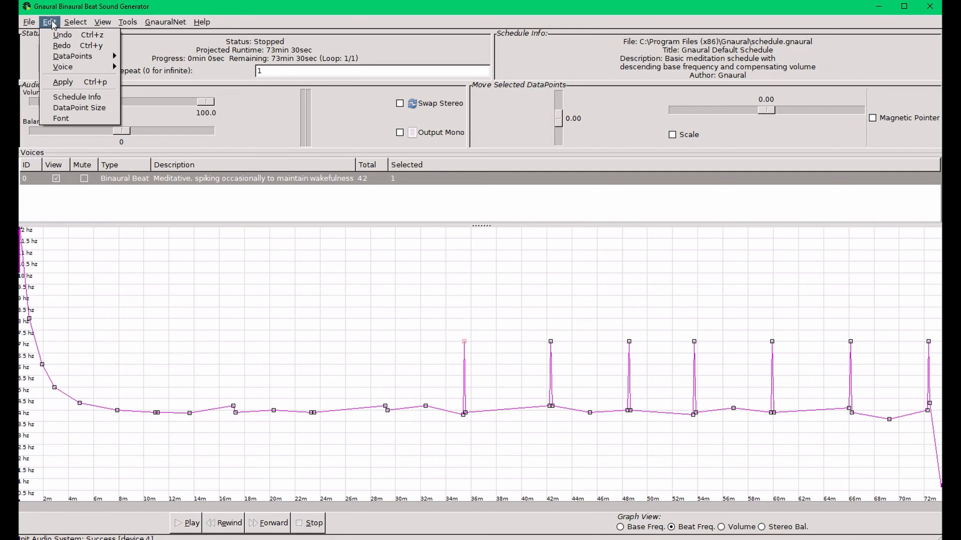
pyautogui.moveTo(72, 56)
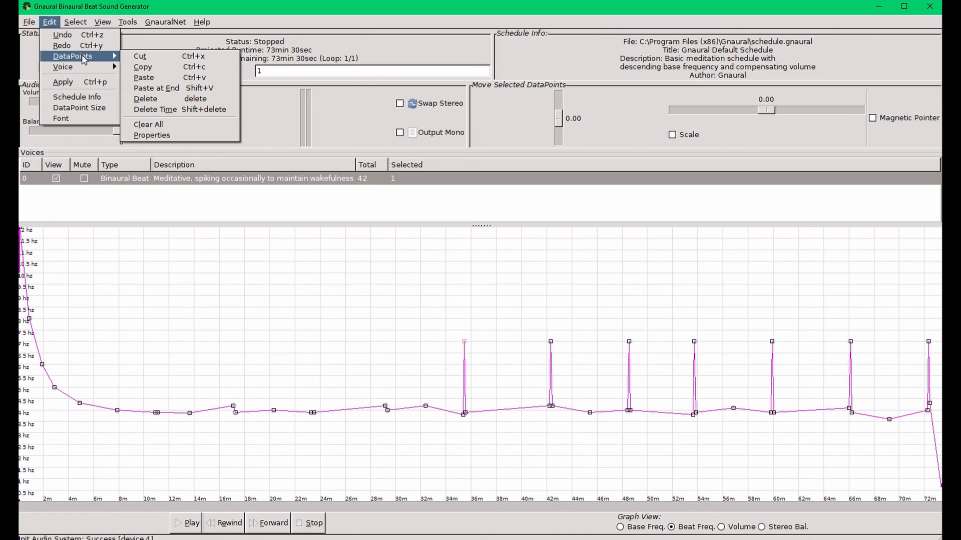
pyautogui.click(133, 57)
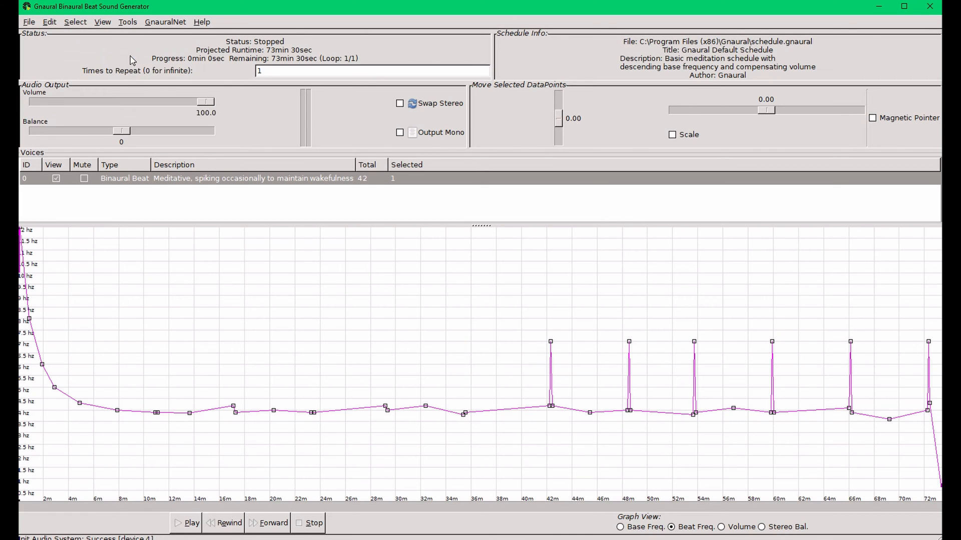
pyautogui.click(549, 343)
pyautogui.press('Delete')
pyautogui.press('Delete')
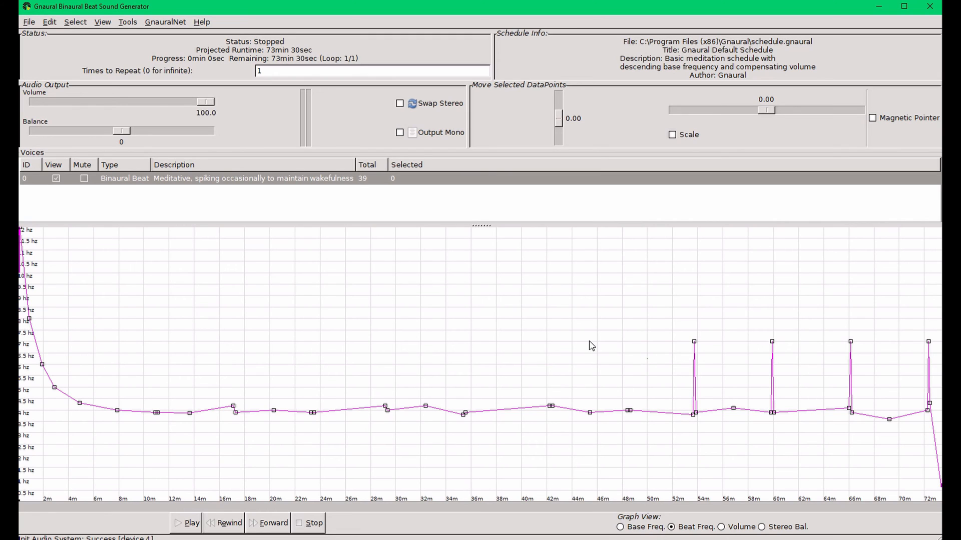
# Change the schedule end time with Truncate Schedule to lengthen the schedule
pyautogui.moveTo(30, 322); pyautogui.dragTo(160, 416)
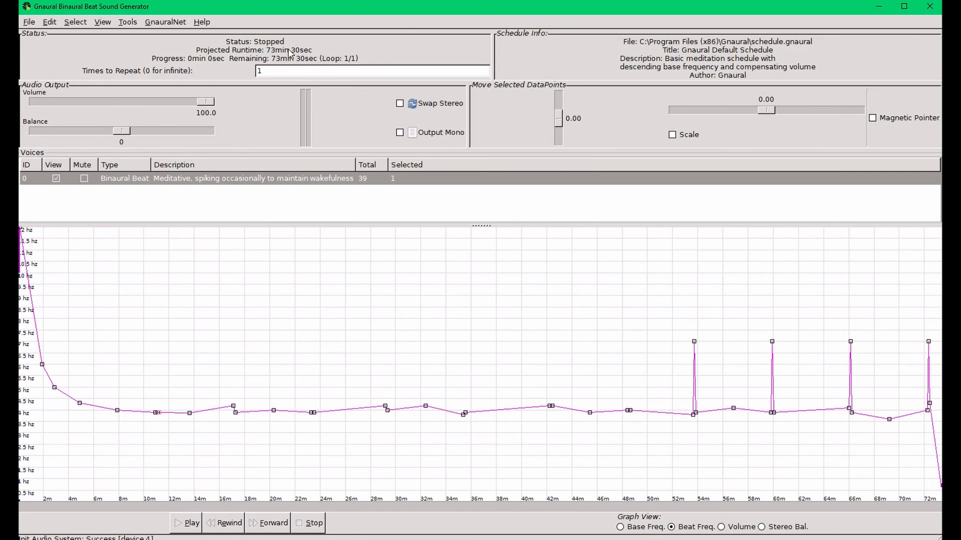
pyautogui.click(132, 23)
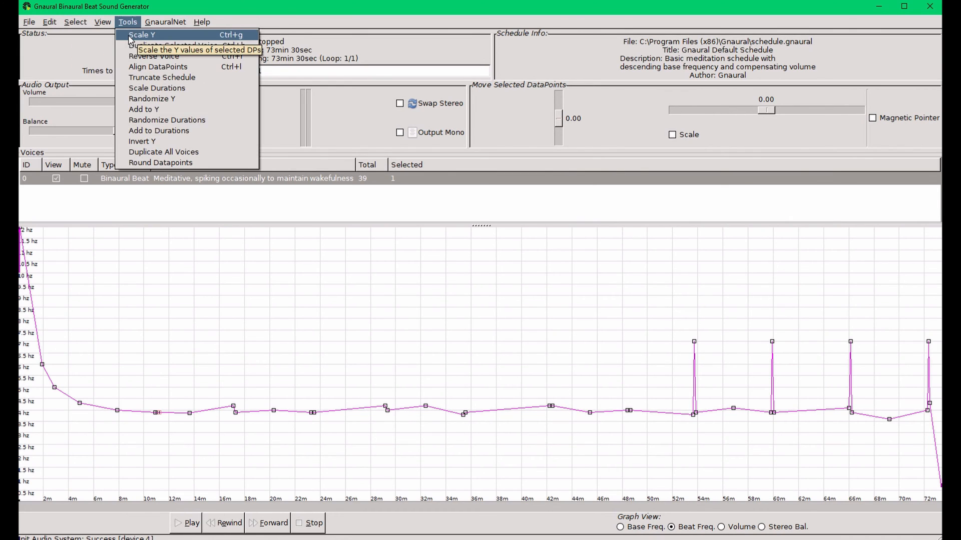
pyautogui.click(240, 79)
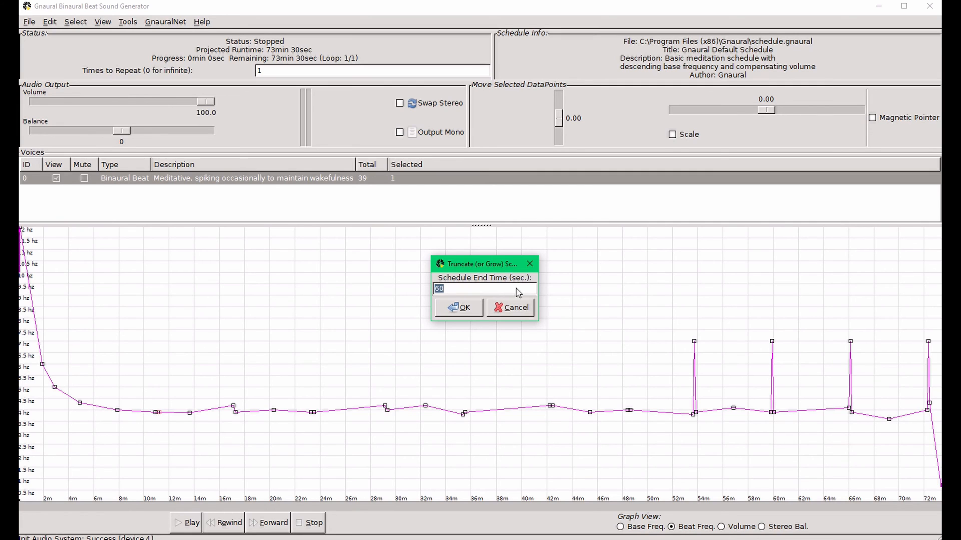
pyautogui.click(488, 292)
pyautogui.moveTo(459, 294); pyautogui.dragTo(434, 292)
pyautogui.click(457, 307)
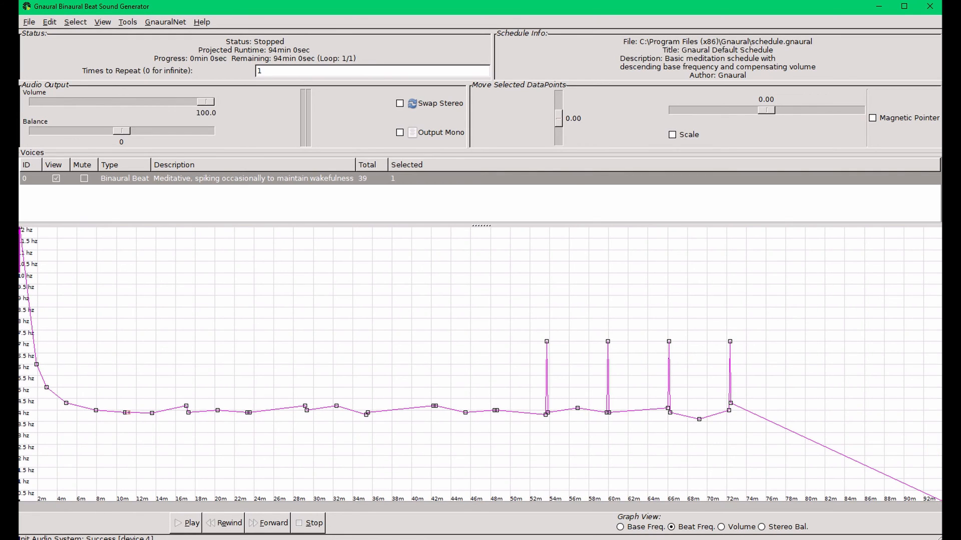
# Raise the final data point to the baseline and delete the remaining spikes from about 53 to 72 minutes
pyautogui.moveTo(940, 488); pyautogui.dragTo(926, 420)
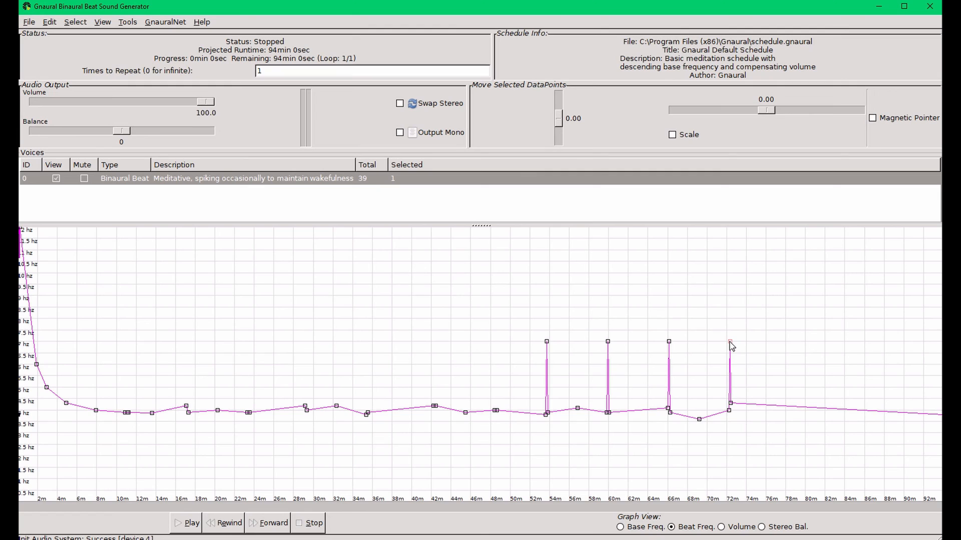
pyautogui.press('Delete')
pyautogui.press('Delete')
pyautogui.click(608, 342)
pyautogui.press('Delete')
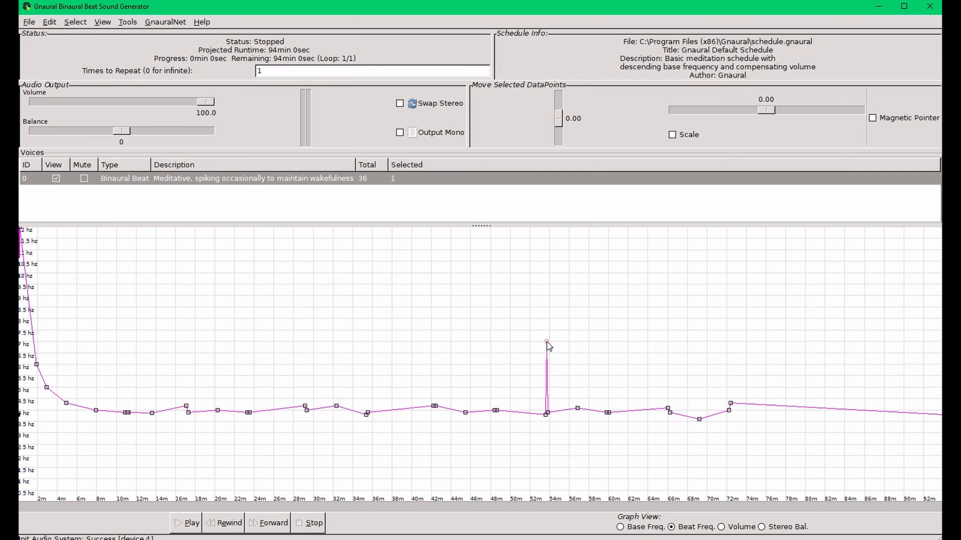
pyautogui.press('Delete')
# Reposition data points between about 16 and 38 minutes to even out the beat-frequency curve
pyautogui.moveTo(185, 408)
pyautogui.mouseDown()
pyautogui.moveTo(180, 376)
pyautogui.moveTo(171, 413)
pyautogui.mouseUp()
pyautogui.moveTo(305, 407); pyautogui.dragTo(364, 409)
pyautogui.click(336, 406)
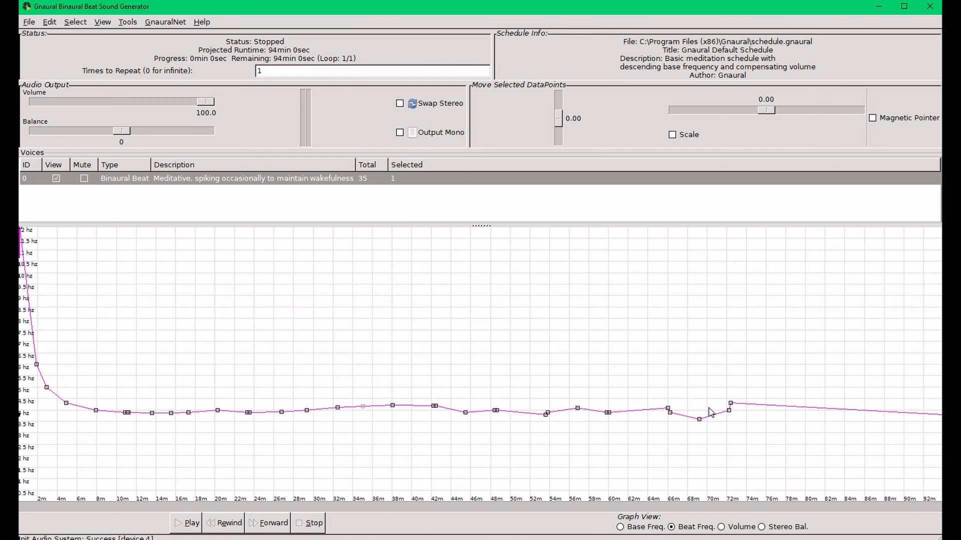
# Reposition the data points near the end, moving the 72-minute point out to about 80 minutes
pyautogui.moveTo(668, 409); pyautogui.dragTo(642, 410)
pyautogui.moveTo(699, 419); pyautogui.dragTo(701, 405)
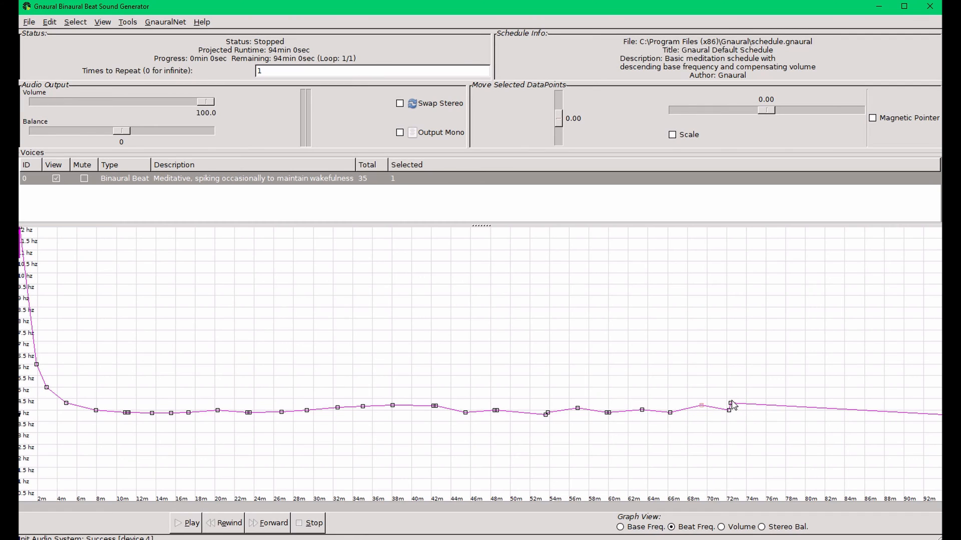
pyautogui.moveTo(731, 405); pyautogui.dragTo(819, 406)
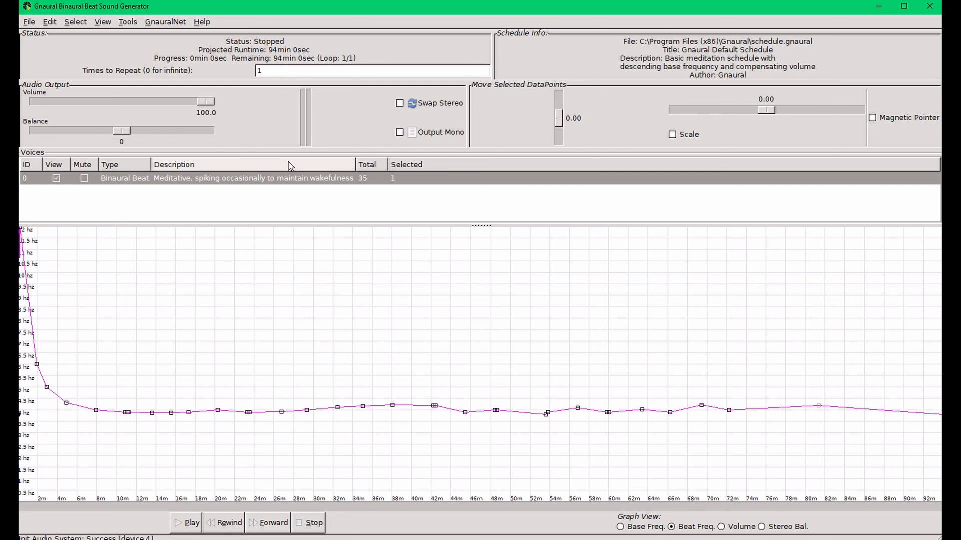
# Export the audio as a WAV file named binauralbeats in the Gnaural folder
pyautogui.click(33, 23)
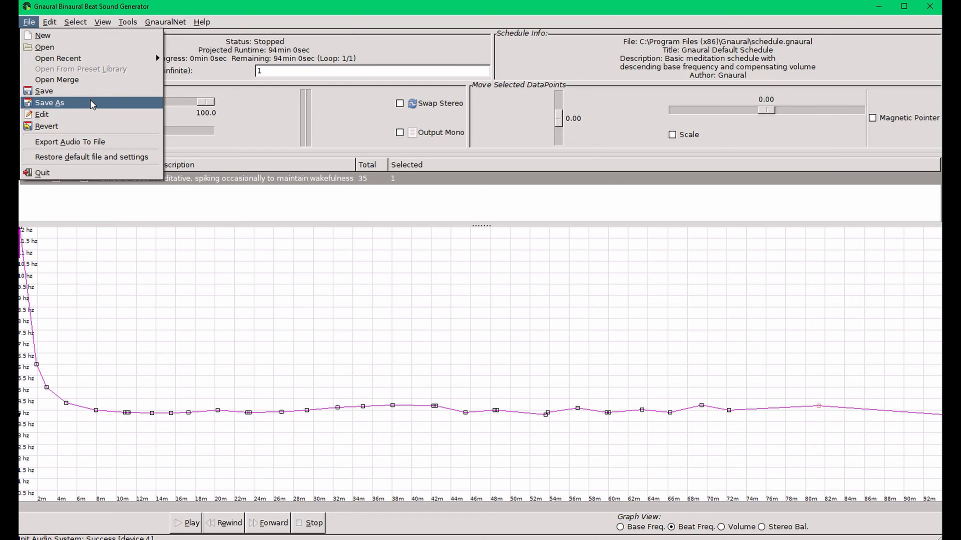
pyautogui.click(97, 143)
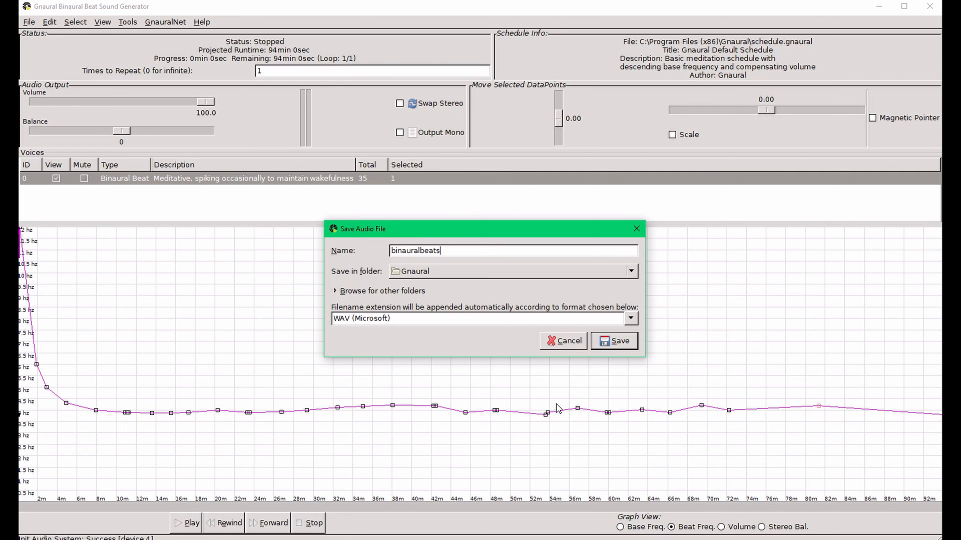
pyautogui.click(603, 342)
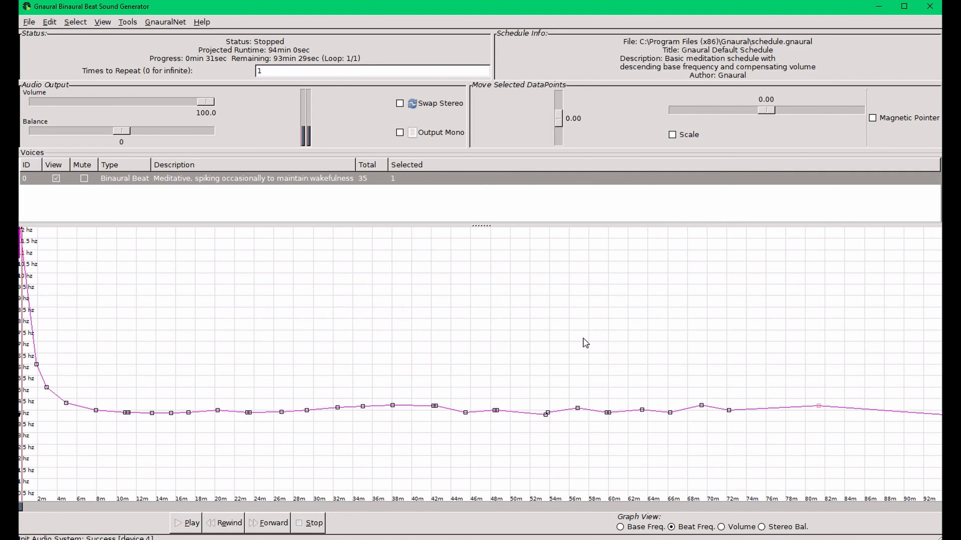